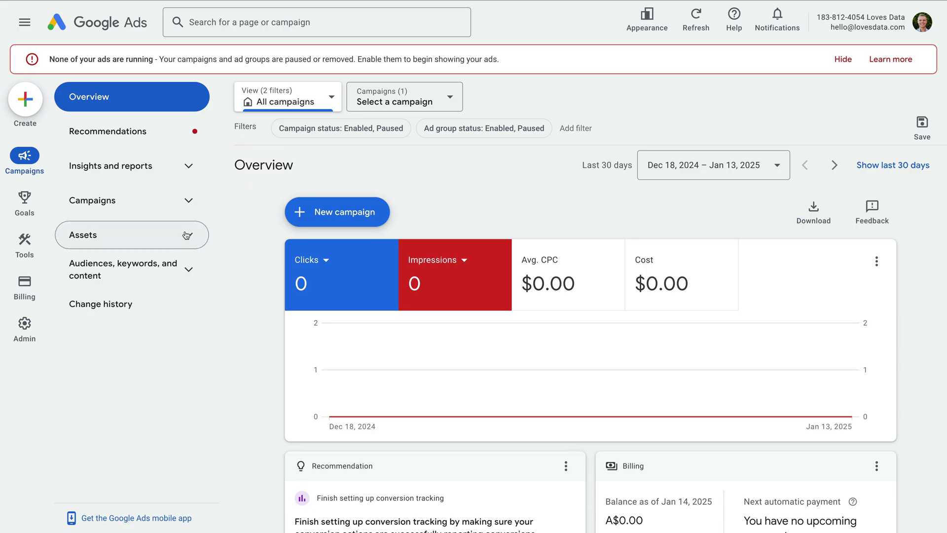
Open Assets > Assets and filter the list to the Search | GA Glossary campaign
{"action": "left_click", "coordinate": [172, 241]}
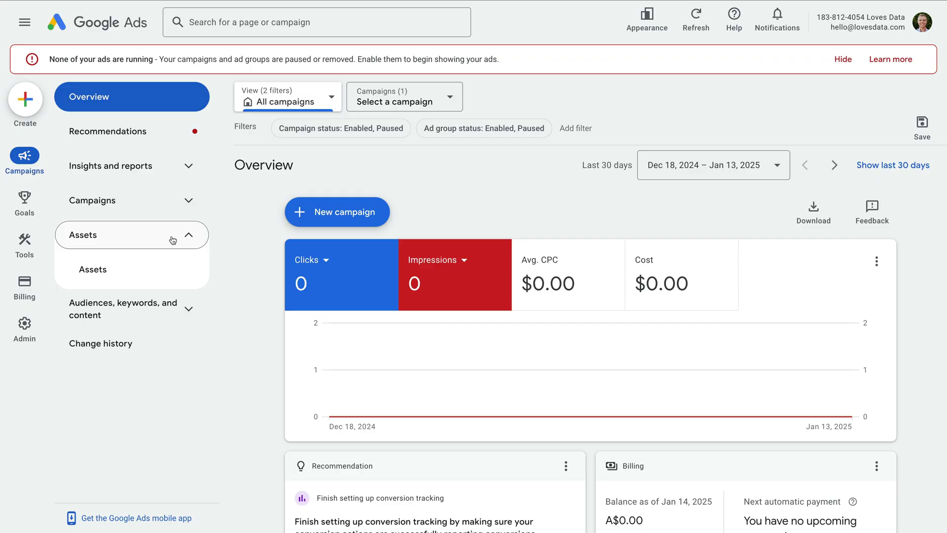
{"action": "left_click", "coordinate": [122, 266]}
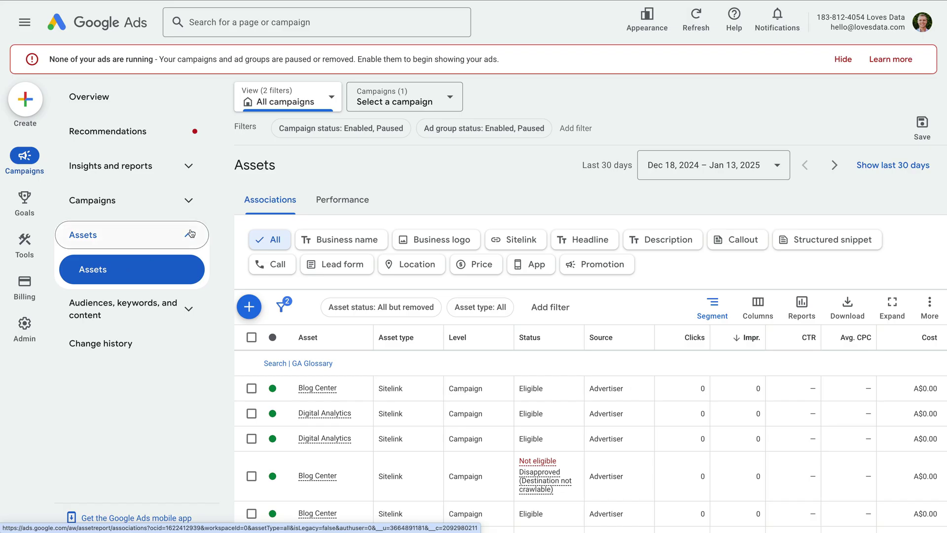
{"action": "left_click", "coordinate": [402, 96]}
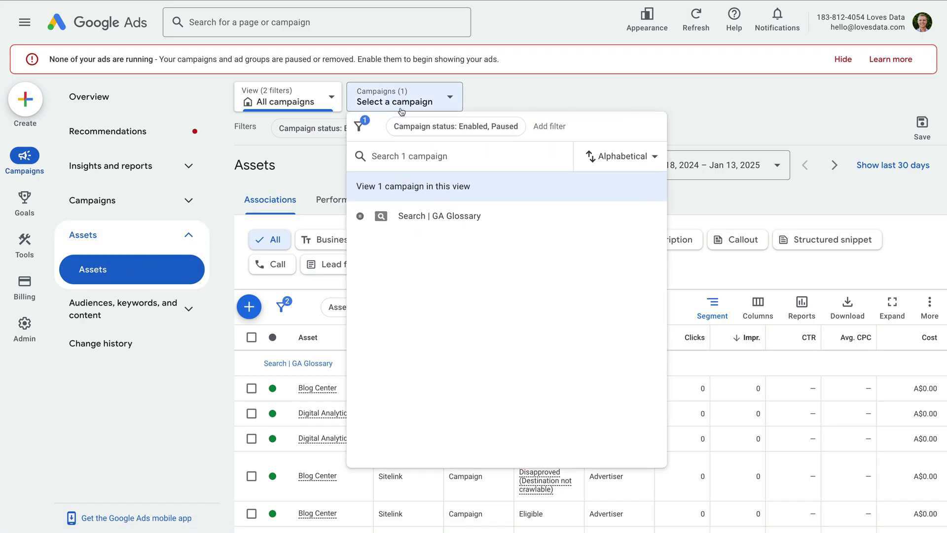
{"action": "left_click", "coordinate": [419, 217]}
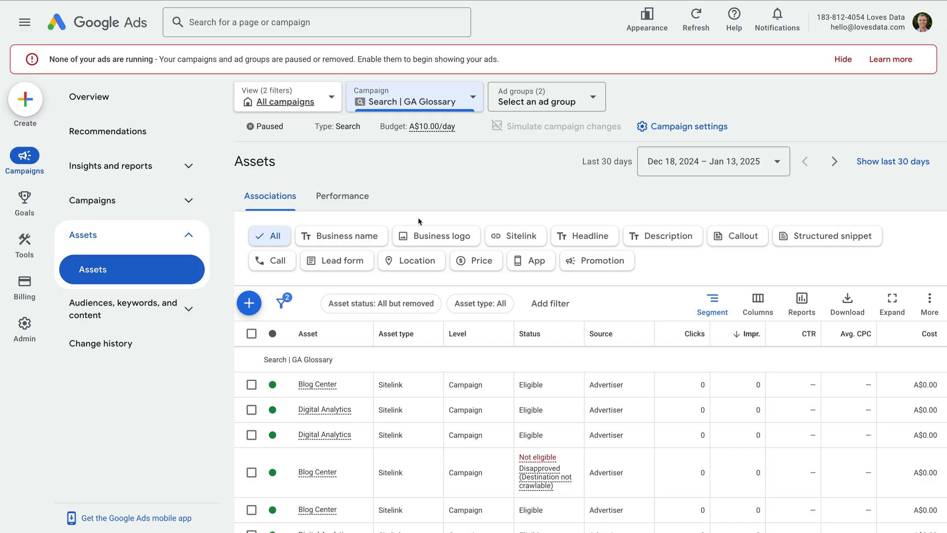
Choose Sitelink from the new-asset menu to open the Add sitelink form
{"action": "left_click", "coordinate": [249, 302]}
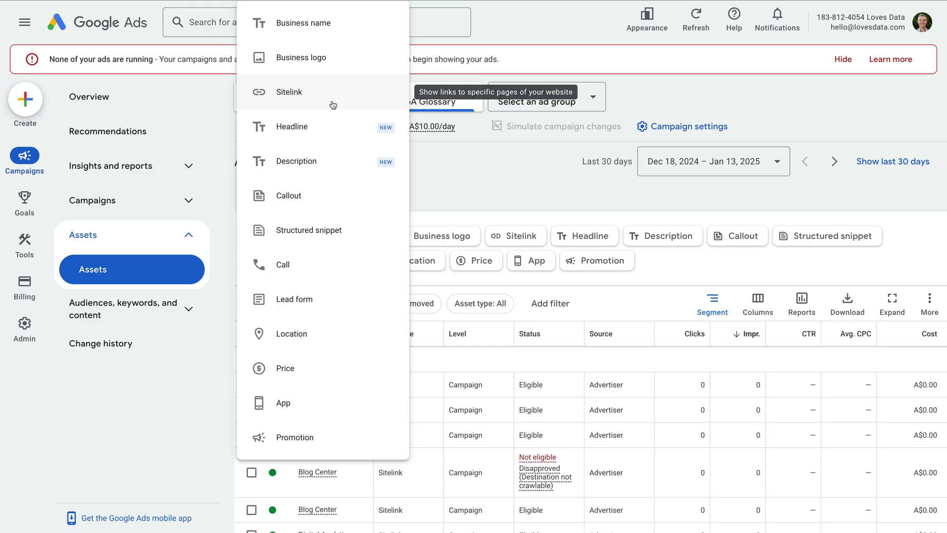
{"action": "left_click", "coordinate": [295, 99]}
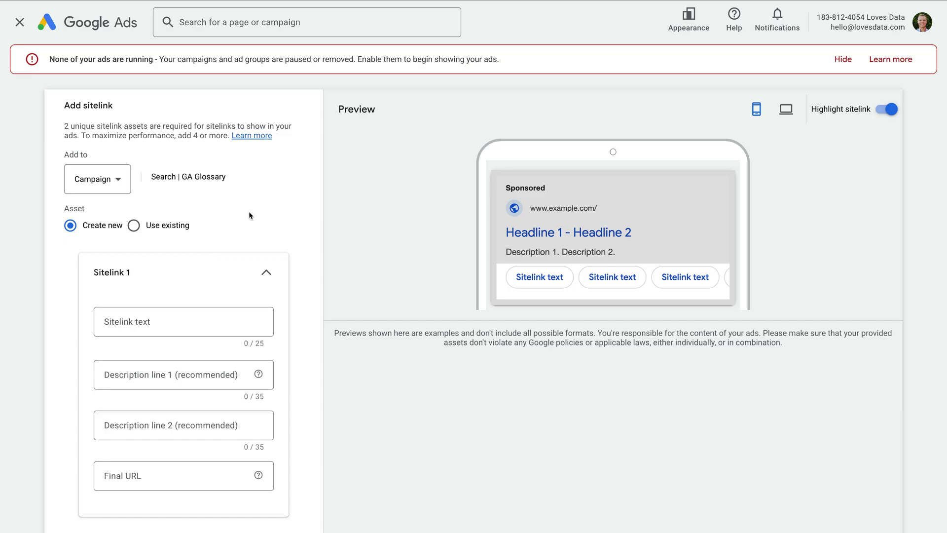
{"action": "scroll", "coordinate": [249, 212], "scroll_direction": "down", "scroll_amount": 1}
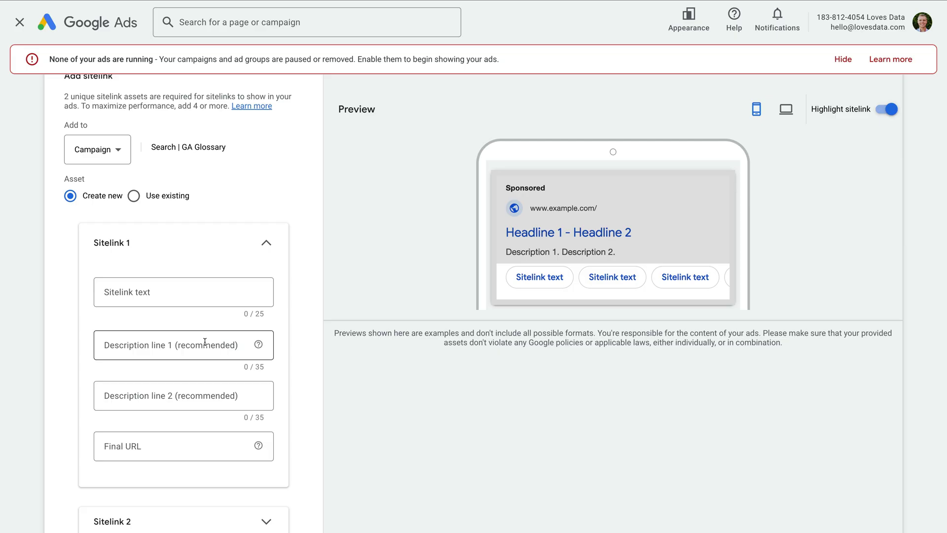
{"action": "left_click", "coordinate": [205, 292]}
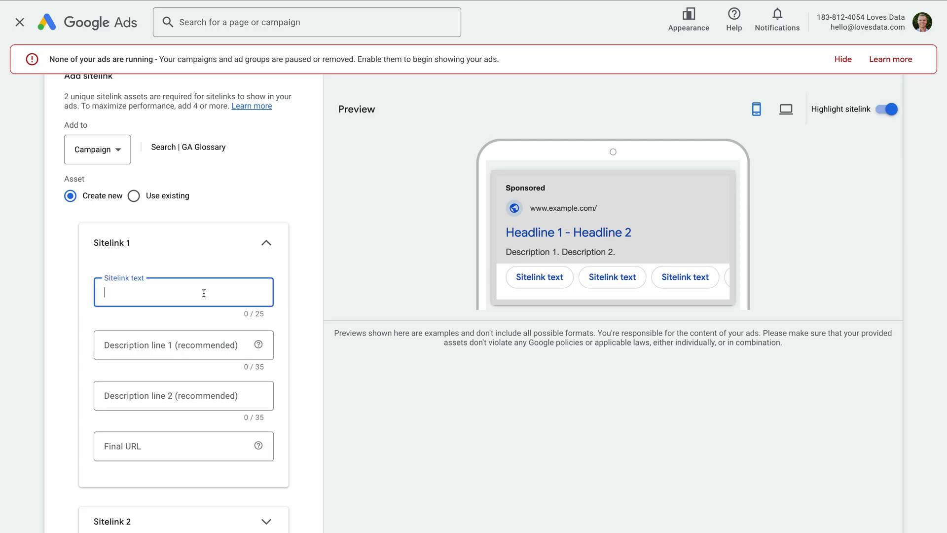
{"action": "type", "text": "About Us"}
{"action": "left_click", "coordinate": [184, 344]}
{"action": "type", "text": "Learn about Loves Data"}
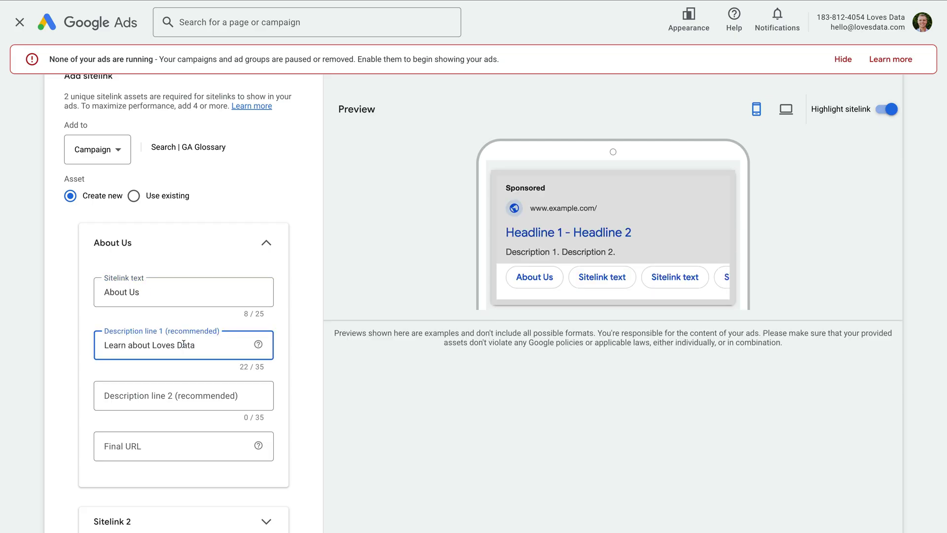
{"action": "left_click", "coordinate": [166, 395]}
{"action": "type", "text": "and our online courses"}
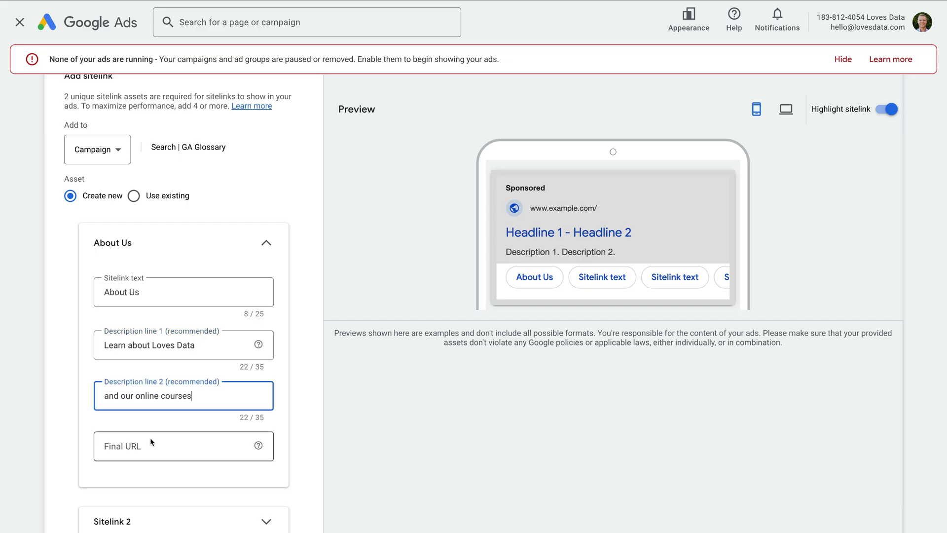
{"action": "left_click", "coordinate": [148, 446]}
{"action": "type", "text": "https://www.lovesdata.com/about-us"}
Fill Sitelink 2: 'Free Analytics Course', 'Join our free analytics' / 'course and start learning', pasted course URL
{"action": "scroll", "coordinate": [274, 418], "scroll_direction": "down", "scroll_amount": 3}
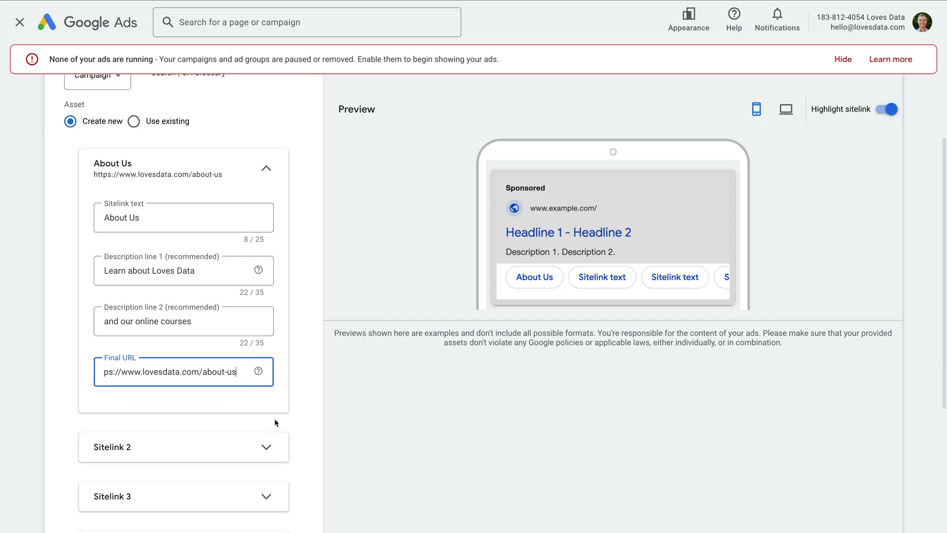
{"action": "left_click", "coordinate": [265, 362]}
{"action": "scroll", "coordinate": [264, 365], "scroll_direction": "down", "scroll_amount": 3}
{"action": "left_click", "coordinate": [186, 262]}
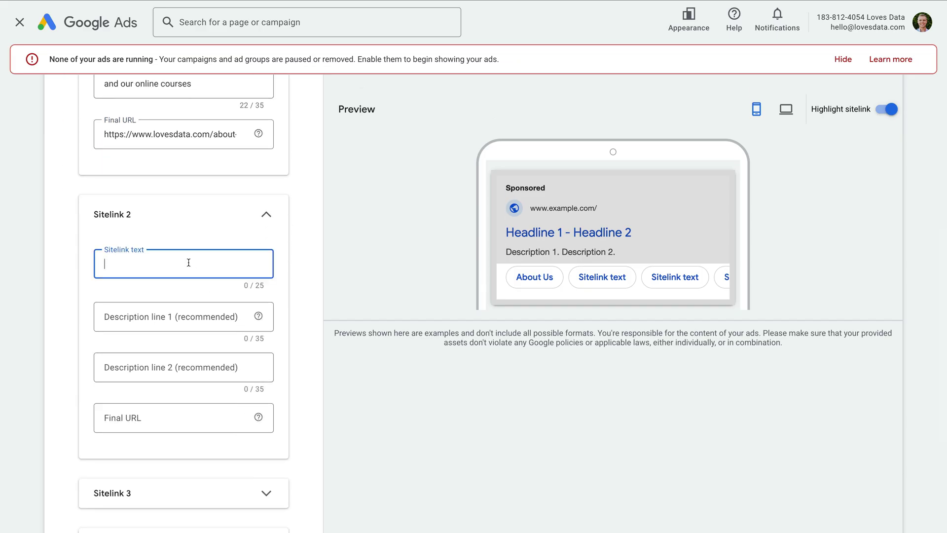
{"action": "type", "text": "Free Analytics Course"}
{"action": "left_click", "coordinate": [198, 315]}
{"action": "type", "text": "Join our free analytics"}
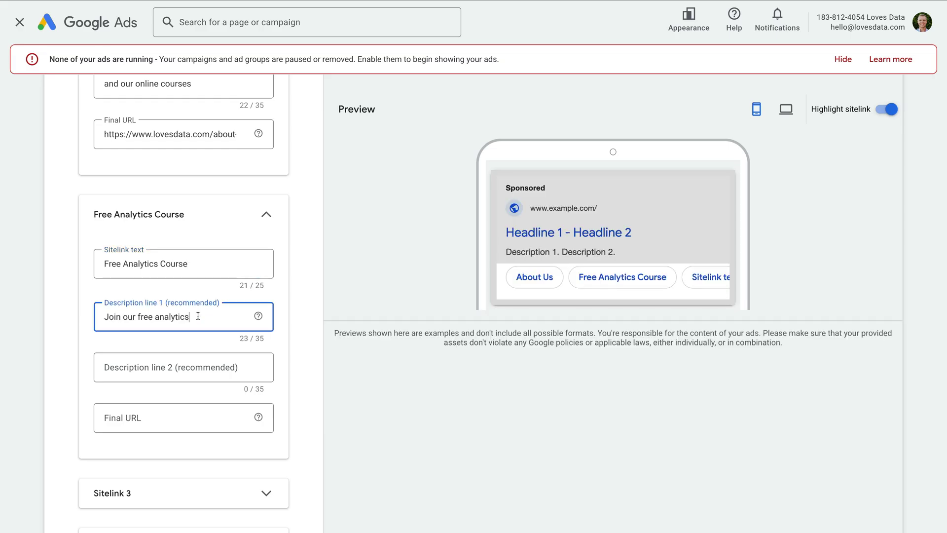
{"action": "left_click", "coordinate": [227, 368]}
{"action": "type", "text": "course and start learning"}
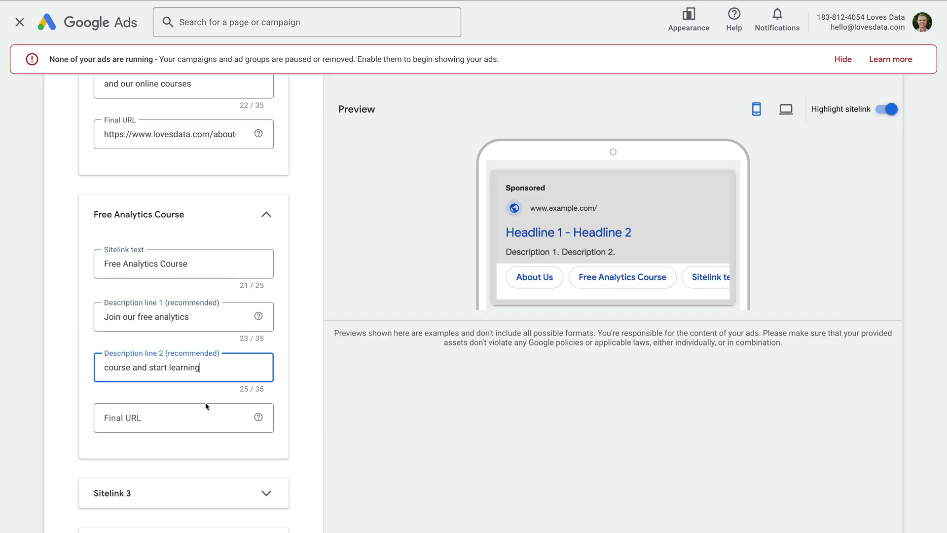
{"action": "left_click", "coordinate": [191, 417]}
{"action": "type", "text": "https://www.lovesdata.com/courses/analytics-essentials"}
Fill Sitelink 3: 'Contact Us', 'Questions? Get in touch' / 'with Loves Data', pasted contact page URL
{"action": "scroll", "coordinate": [192, 418], "scroll_direction": "down", "scroll_amount": 2}
{"action": "left_click", "coordinate": [251, 406]}
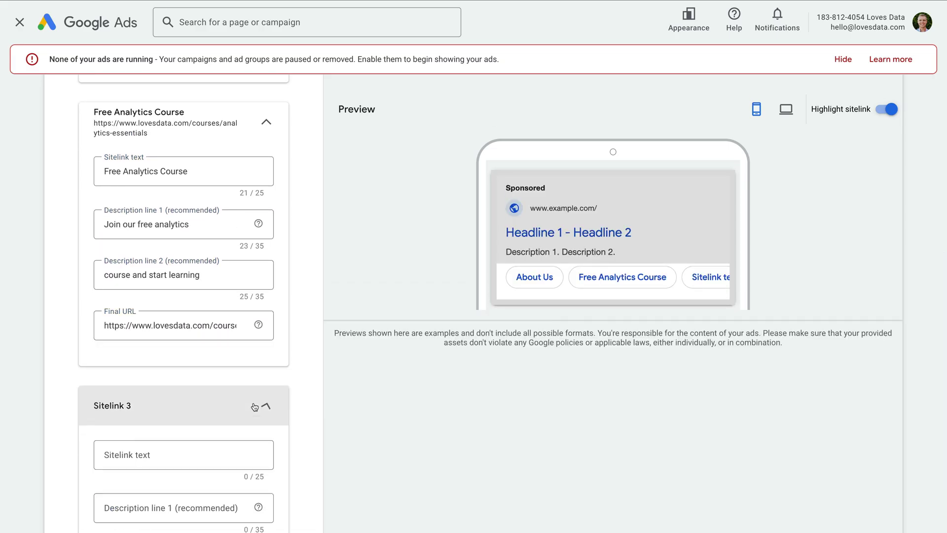
{"action": "scroll", "coordinate": [155, 220], "scroll_direction": "down", "scroll_amount": 5}
{"action": "left_click", "coordinate": [155, 220]}
{"action": "type", "text": "Contact Us"}
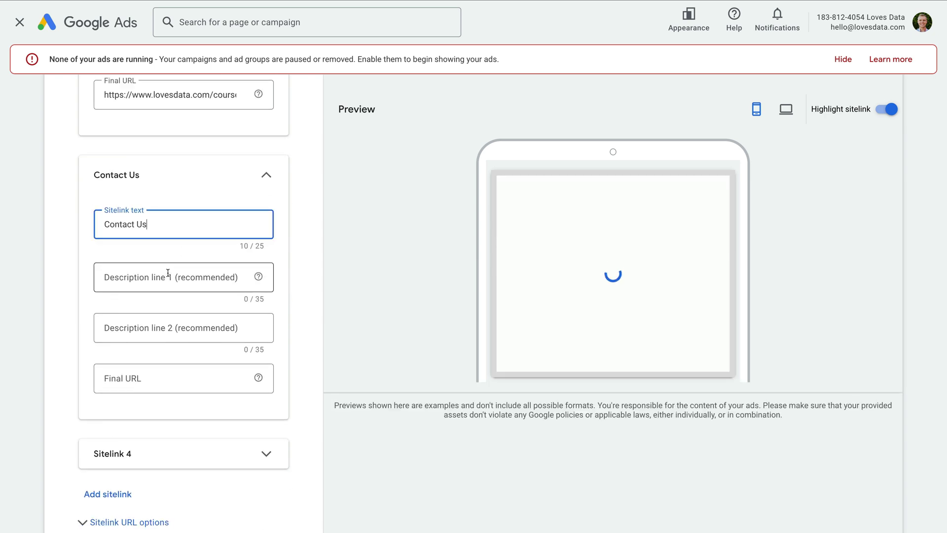
{"action": "left_click", "coordinate": [169, 273]}
{"action": "type", "text": "Questions? Get in touch"}
{"action": "left_click", "coordinate": [188, 326]}
{"action": "type", "text": "with Loves Data"}
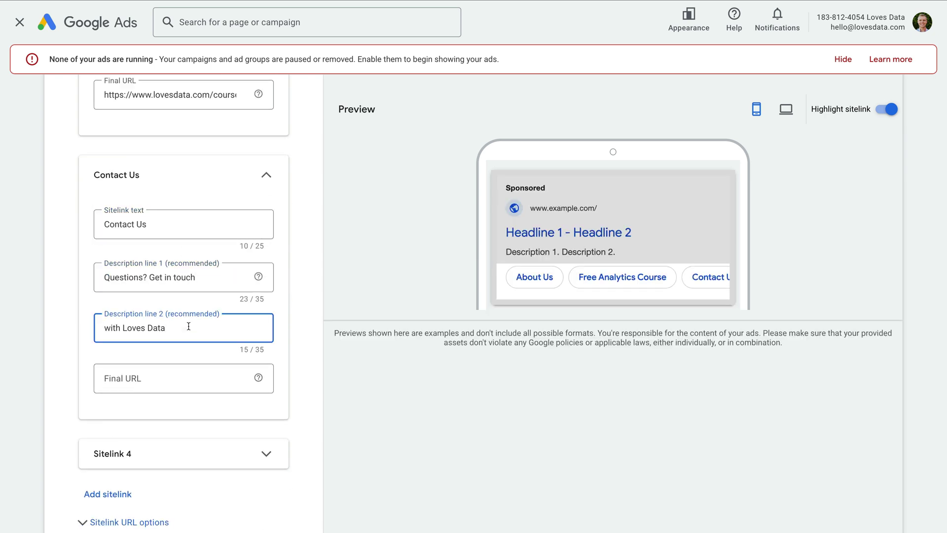
{"action": "left_click", "coordinate": [196, 378]}
{"action": "type", "text": "https://www.lovesdata.com/contact-us"}
Fill Sitelink 4 'Online Courses' with 'Explore our online courses' / 'and boost your skills', paste its URL, and save
{"action": "left_click", "coordinate": [249, 452]}
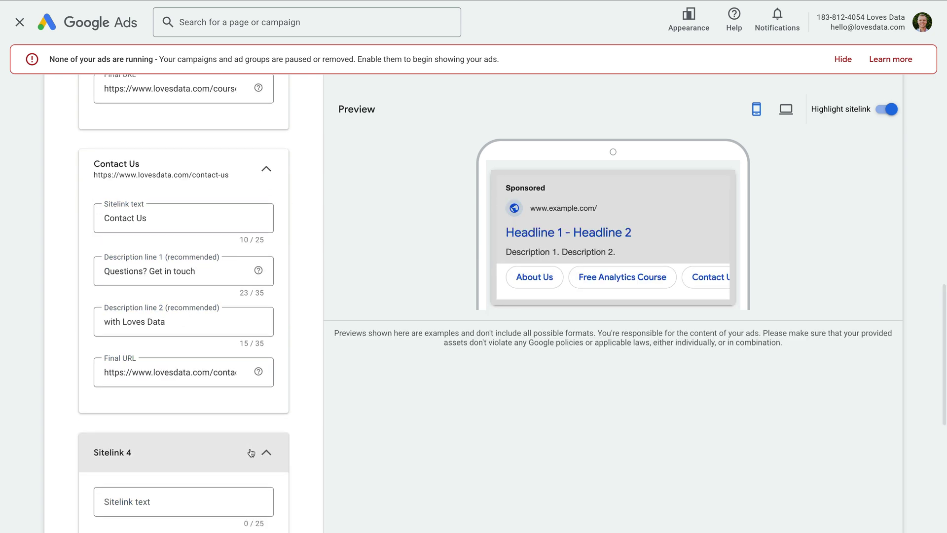
{"action": "scroll", "coordinate": [233, 374], "scroll_direction": "down", "scroll_amount": 5}
{"action": "left_click", "coordinate": [171, 243]}
{"action": "type", "text": "Online Courses"}
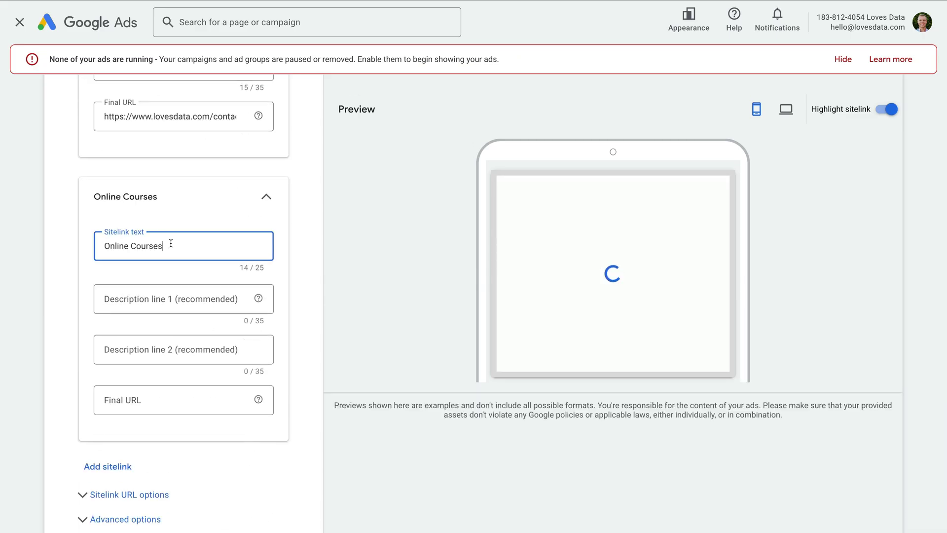
{"action": "left_click", "coordinate": [199, 296]}
{"action": "type", "text": "Explore our online courses"}
{"action": "left_click", "coordinate": [214, 342]}
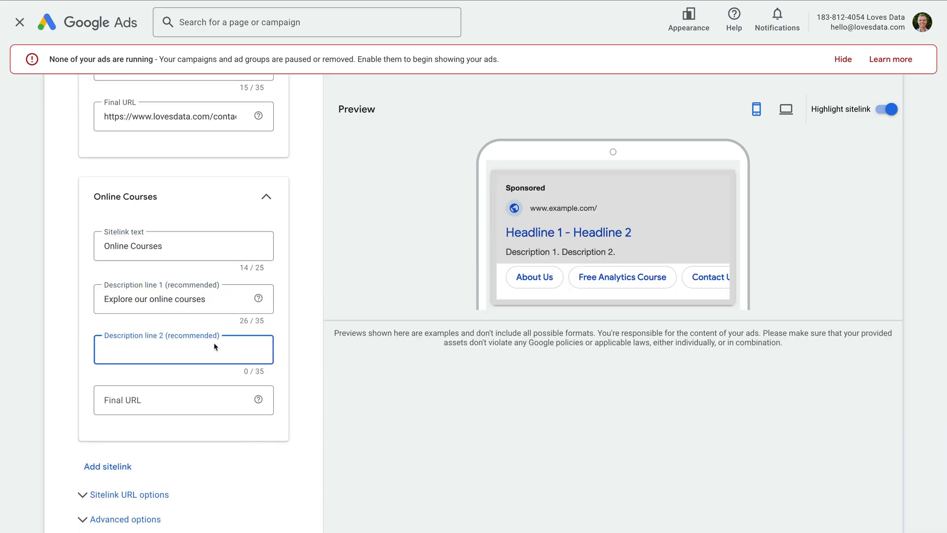
{"action": "type", "text": "and boost your skills"}
{"action": "left_click", "coordinate": [206, 396]}
{"action": "type", "text": "https://www.lovesdata.com/courses"}
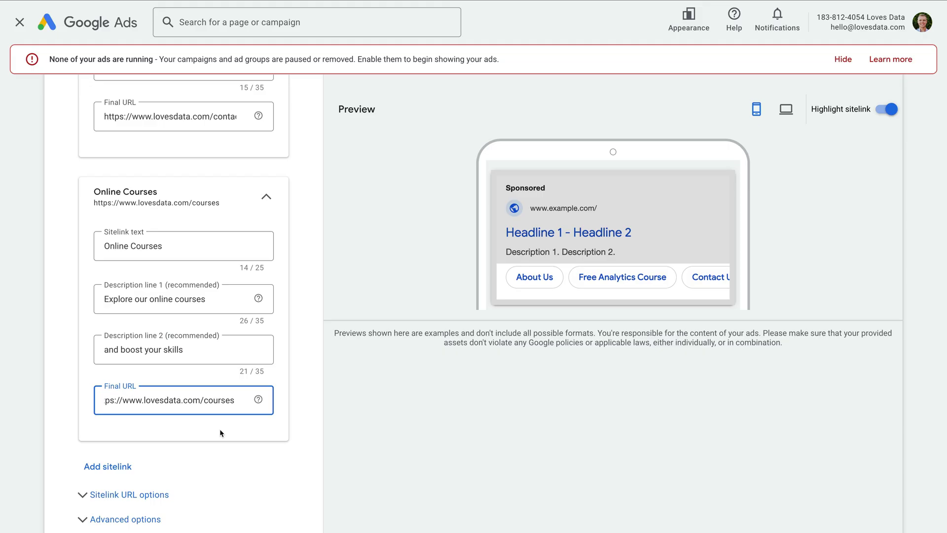
{"action": "left_click", "coordinate": [233, 450]}
{"action": "scroll", "coordinate": [232, 450], "scroll_direction": "down", "scroll_amount": 2}
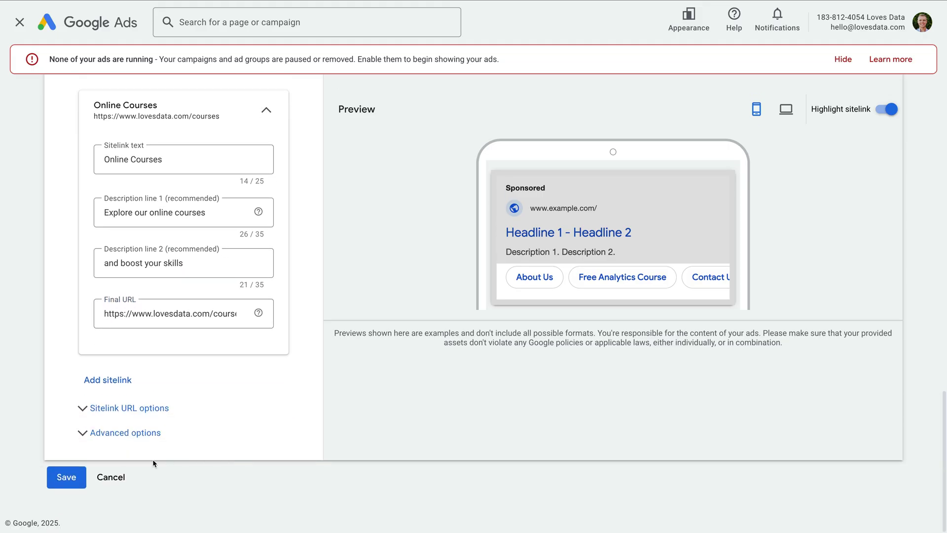
{"action": "left_click", "coordinate": [79, 480]}
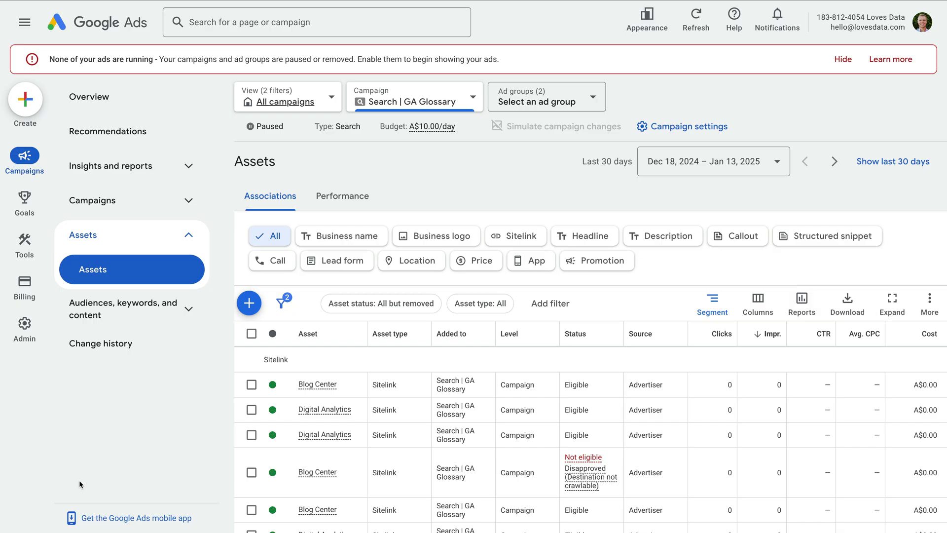
Open the add-asset type menu on the Assets page and dismiss it without choosing a type
{"action": "left_click", "coordinate": [249, 303]}
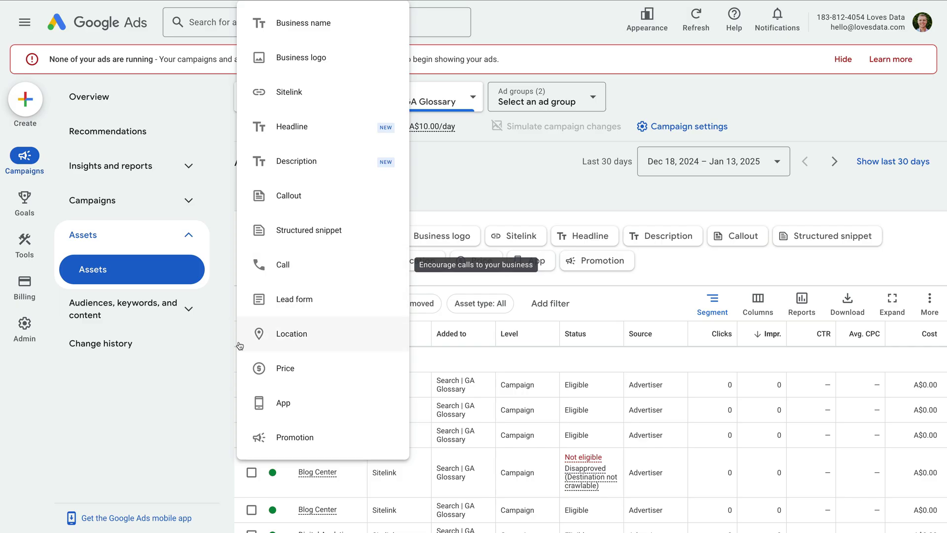
{"action": "left_click", "coordinate": [226, 354]}
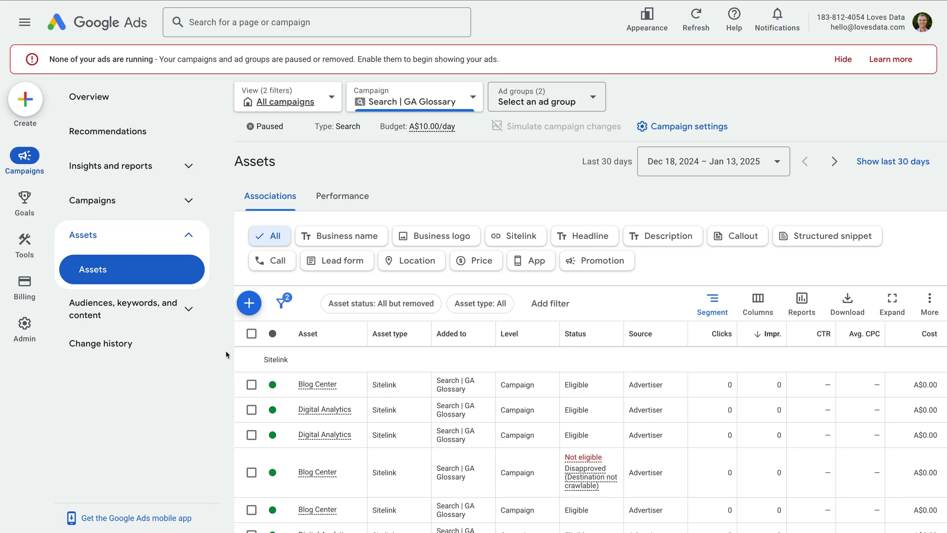
Open the Campaigns list and view Search | GA Glossary's settings panel, closing it unchanged
{"action": "left_click", "coordinate": [159, 211]}
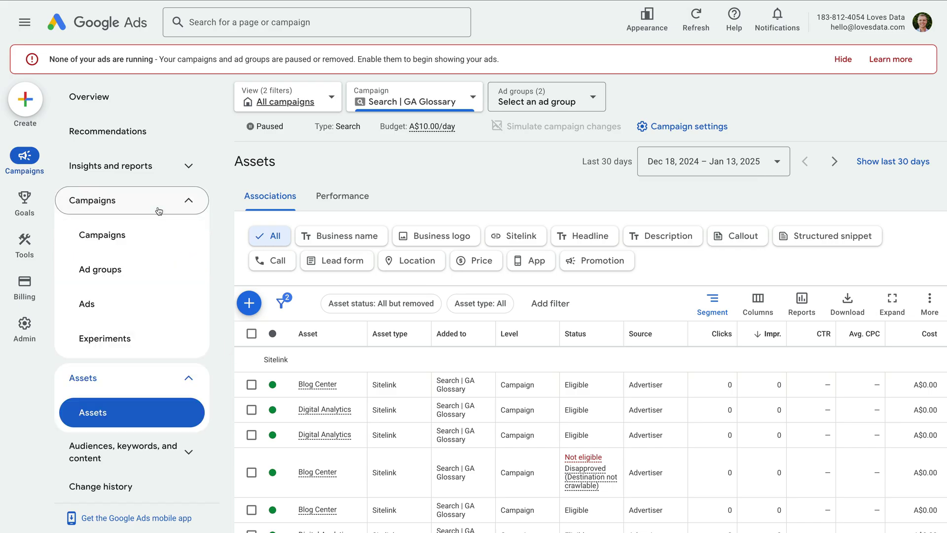
{"action": "left_click", "coordinate": [162, 236]}
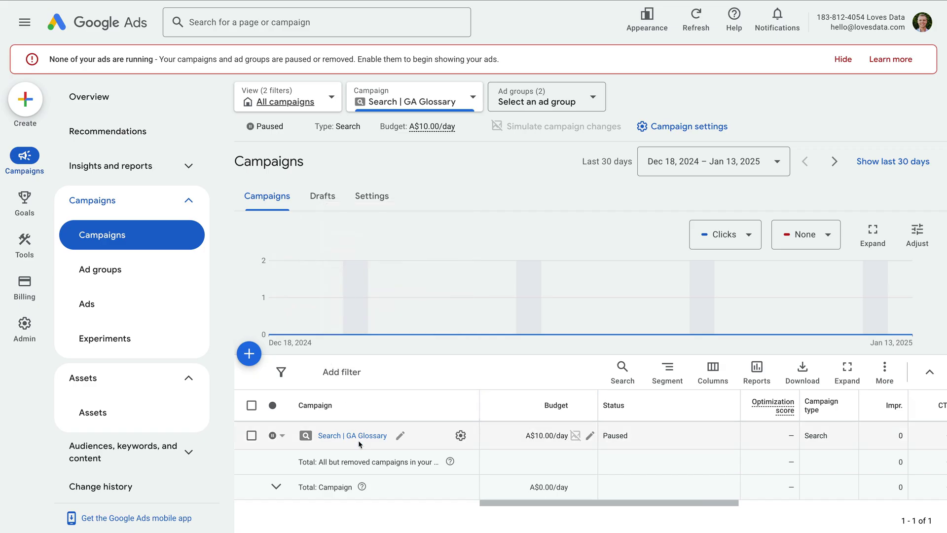
{"action": "left_click", "coordinate": [462, 436]}
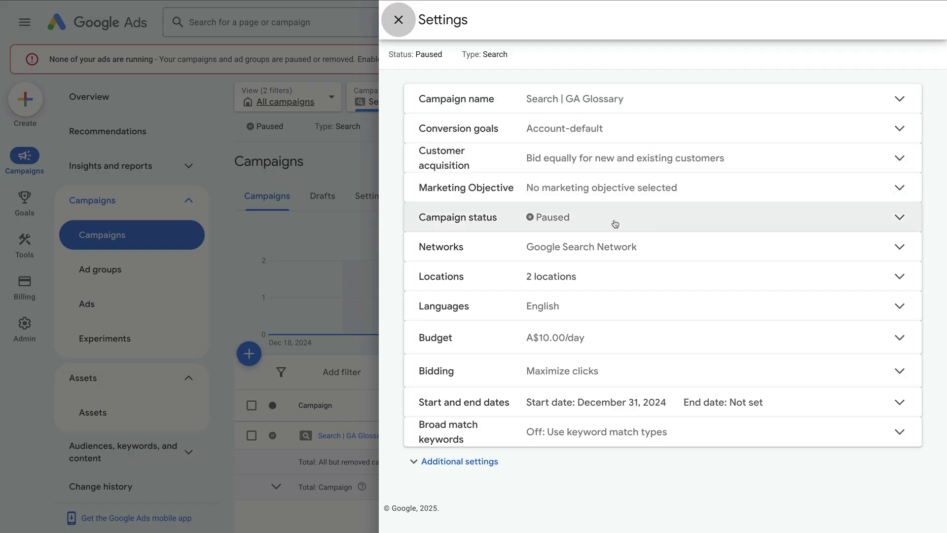
{"action": "left_click", "coordinate": [398, 20]}
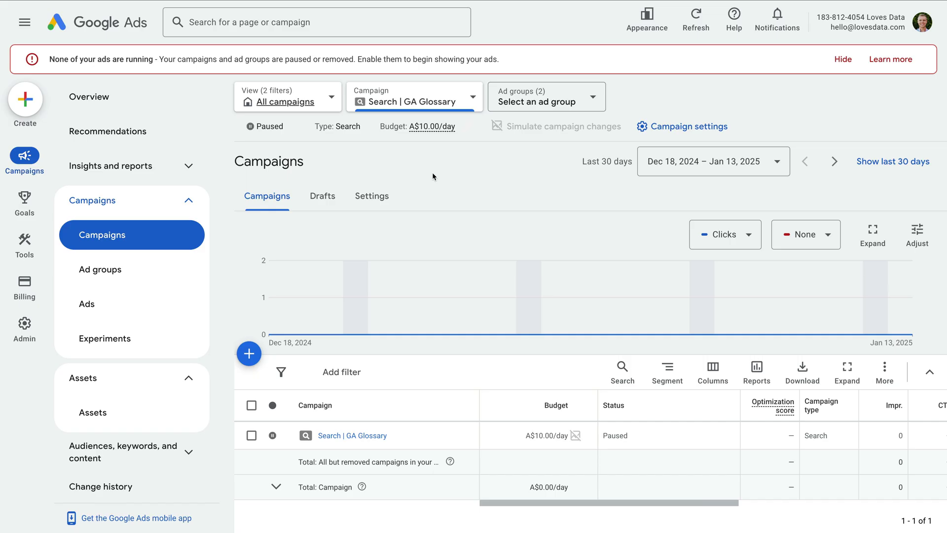
Open the Devices tab of the When and where ads showed report
{"action": "left_click", "coordinate": [190, 167]}
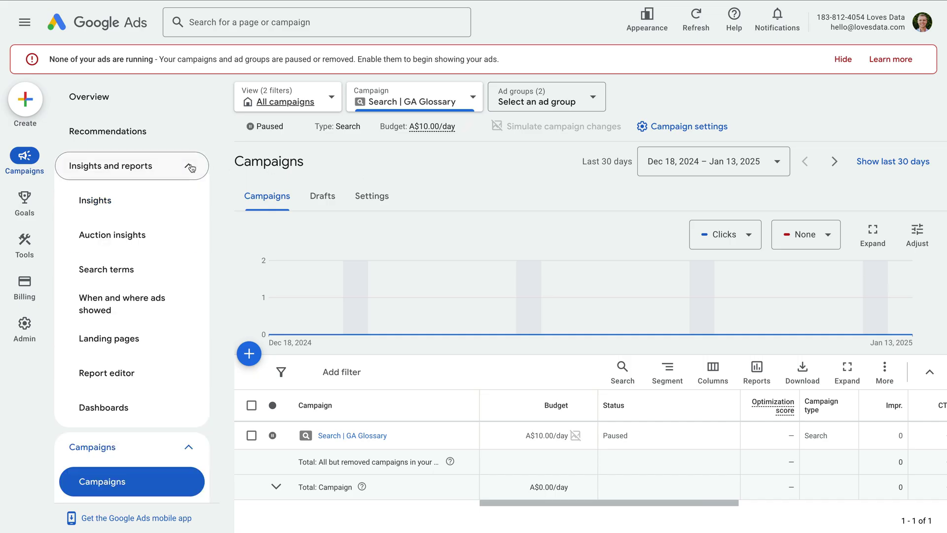
{"action": "left_click", "coordinate": [143, 308]}
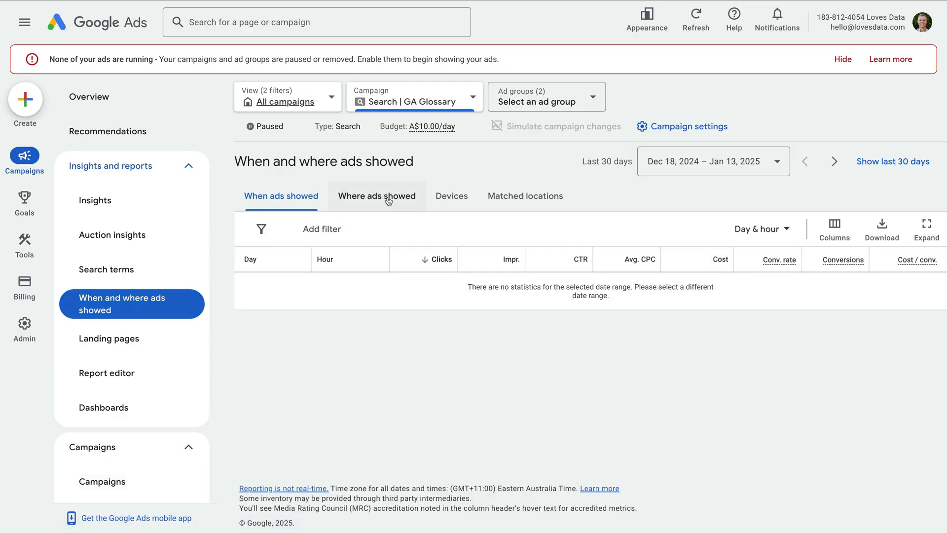
{"action": "left_click", "coordinate": [454, 200]}
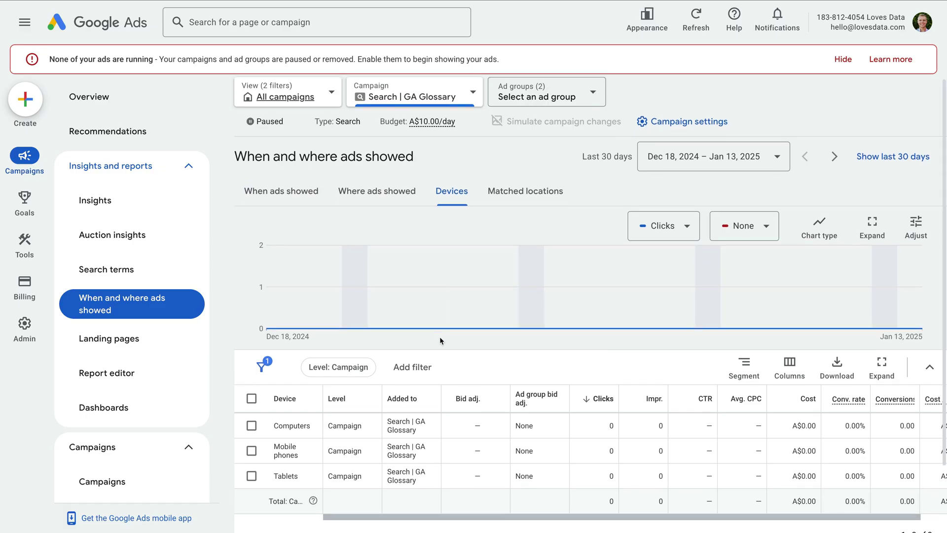
{"action": "scroll", "coordinate": [439, 342], "scroll_direction": "down", "scroll_amount": 1}
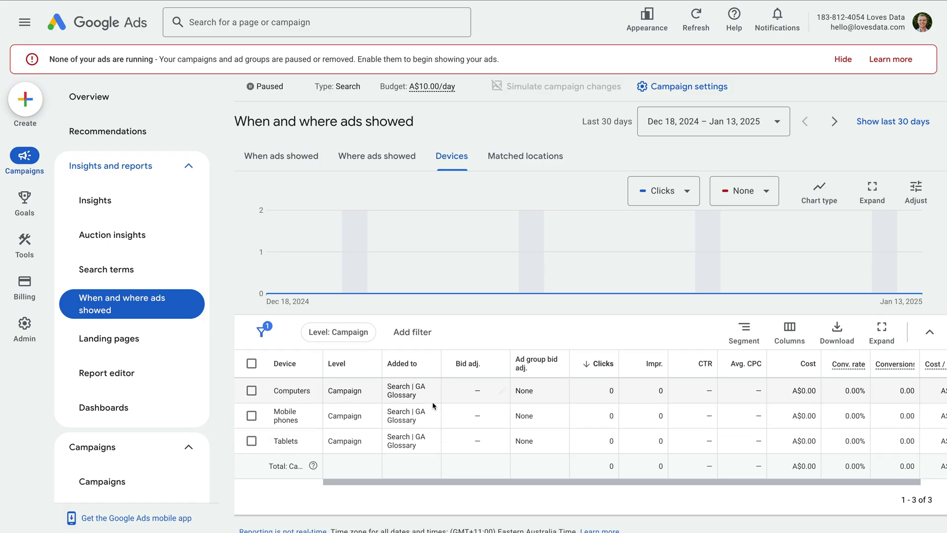
Set the Mobile phones bid adjustment to Increase 100% and save it
{"action": "left_click", "coordinate": [502, 417]}
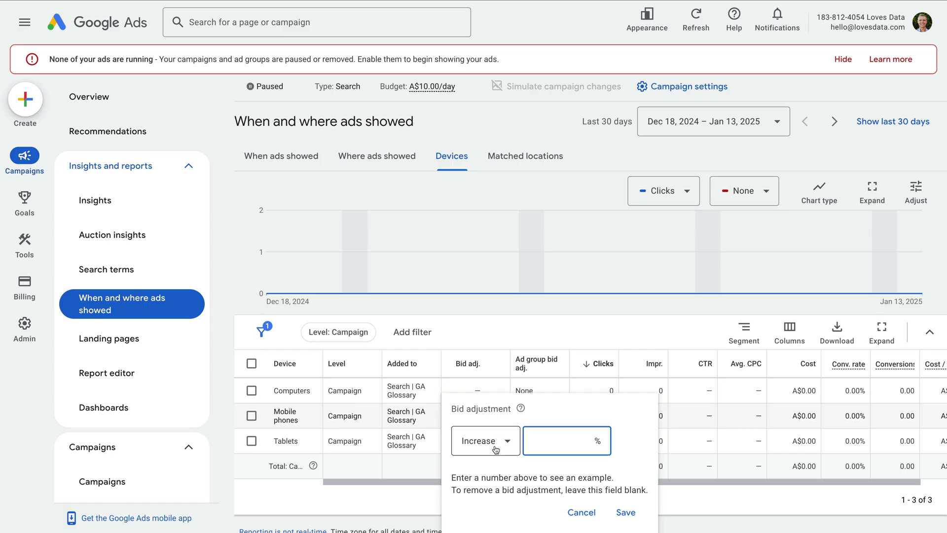
{"action": "type", "text": "100"}
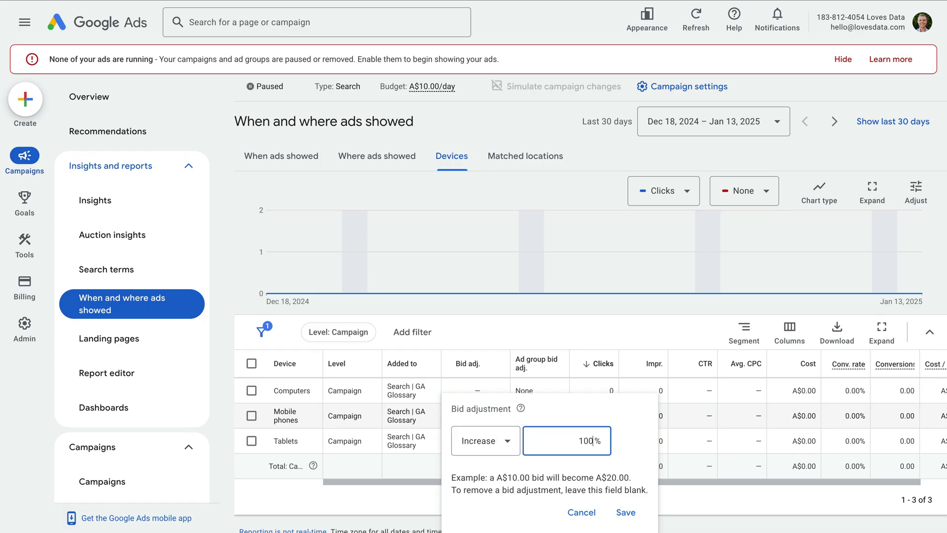
{"action": "left_click", "coordinate": [620, 518]}
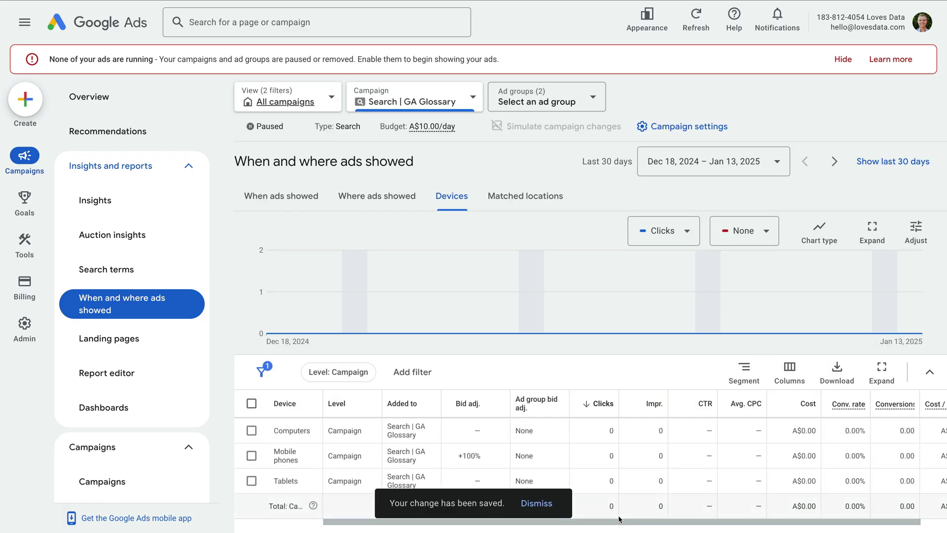
{"action": "scroll", "coordinate": [610, 454], "scroll_direction": "down", "scroll_amount": 1}
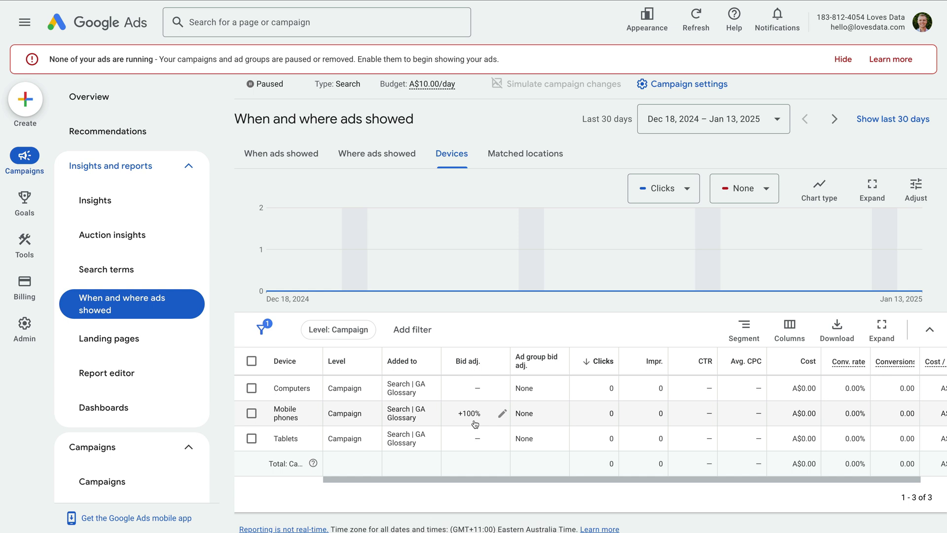
Switch the Mobile phones bid adjustment from Increase to Decrease 100% and save
{"action": "left_click", "coordinate": [503, 417]}
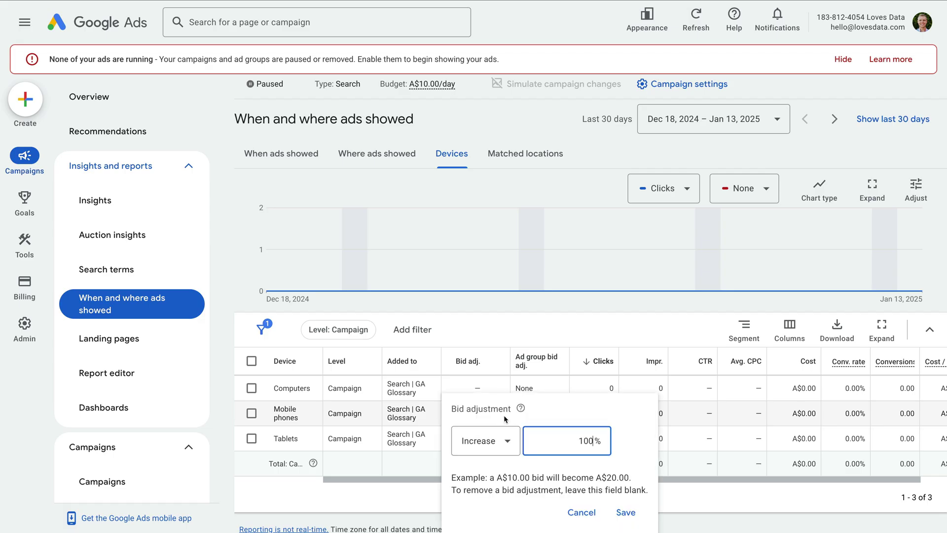
{"action": "left_click", "coordinate": [497, 440]}
{"action": "left_click", "coordinate": [498, 478]}
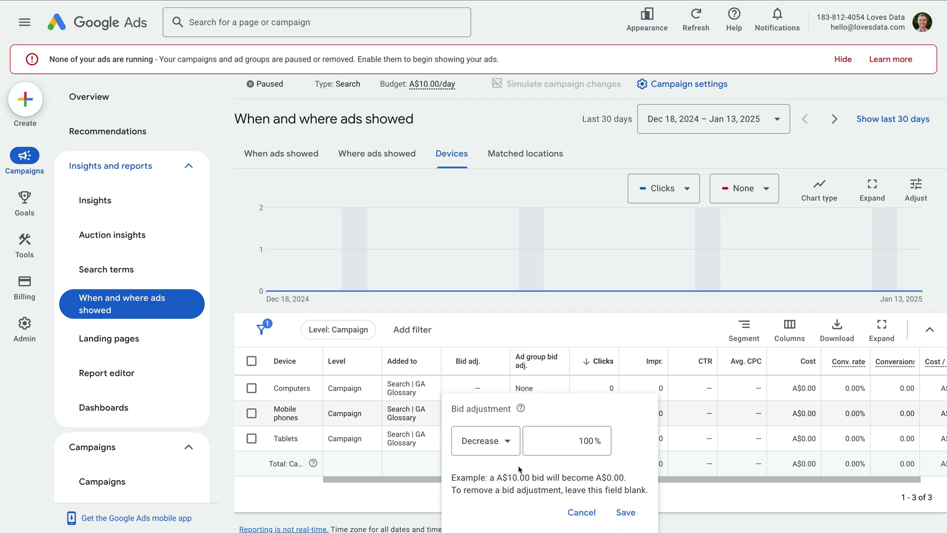
{"action": "left_click", "coordinate": [626, 512]}
{"action": "scroll", "coordinate": [503, 420], "scroll_direction": "down", "scroll_amount": 1}
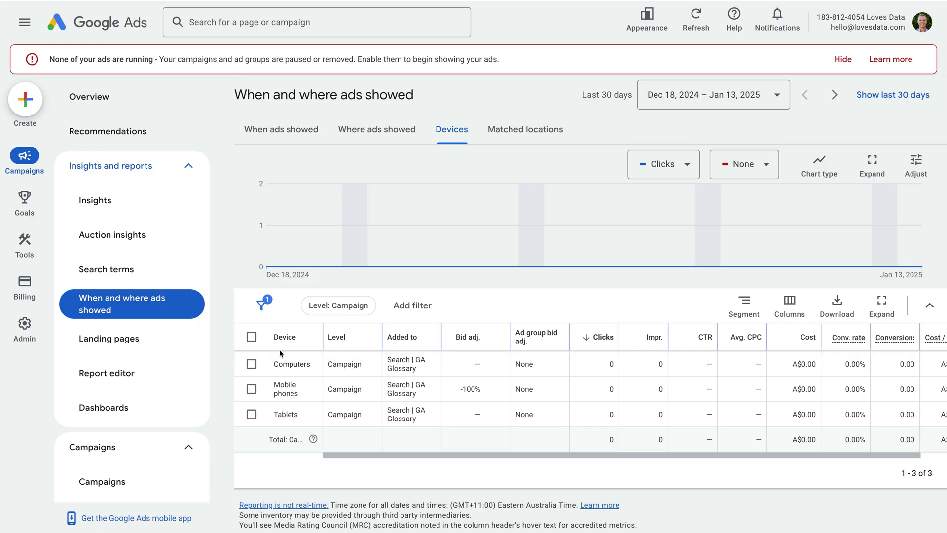
Open Goals > Conversions Summary and scroll to the conversion actions table showing Submit lead form
{"action": "left_click", "coordinate": [29, 212]}
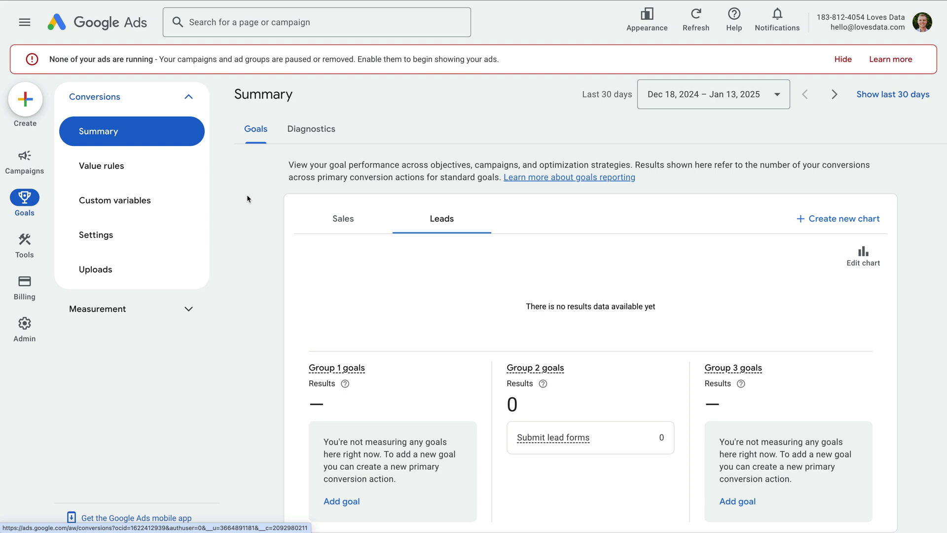
{"action": "scroll", "coordinate": [247, 198], "scroll_direction": "down", "scroll_amount": 3}
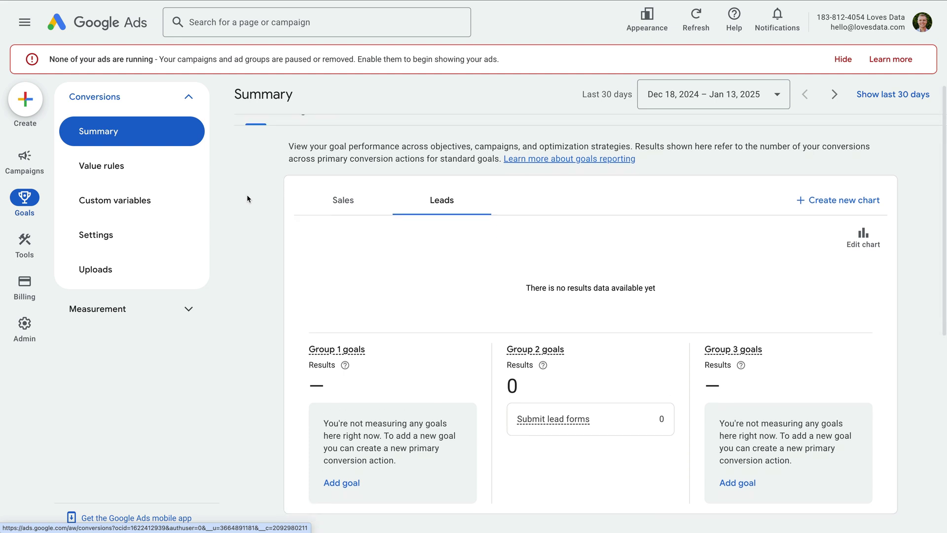
{"action": "scroll", "coordinate": [247, 194], "scroll_direction": "down", "scroll_amount": 2}
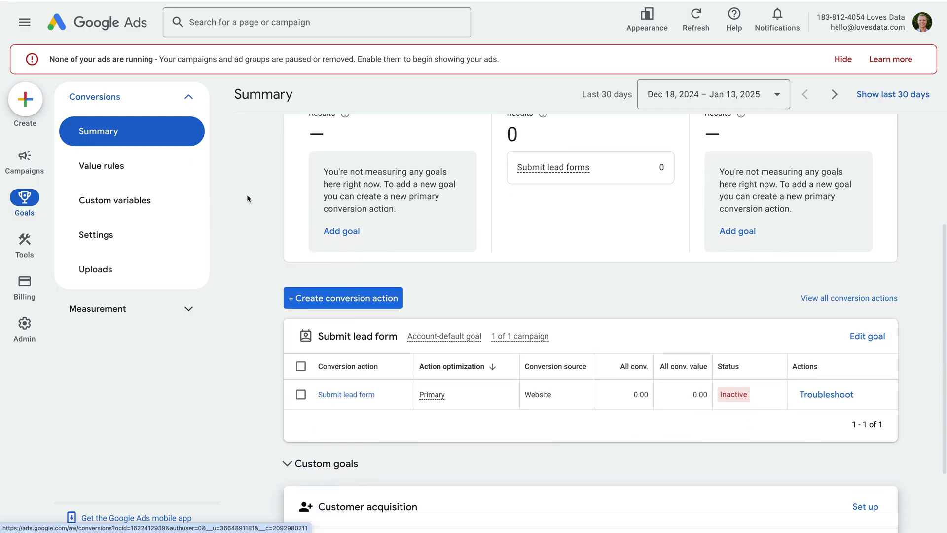
{"action": "left_click", "coordinate": [349, 289]}
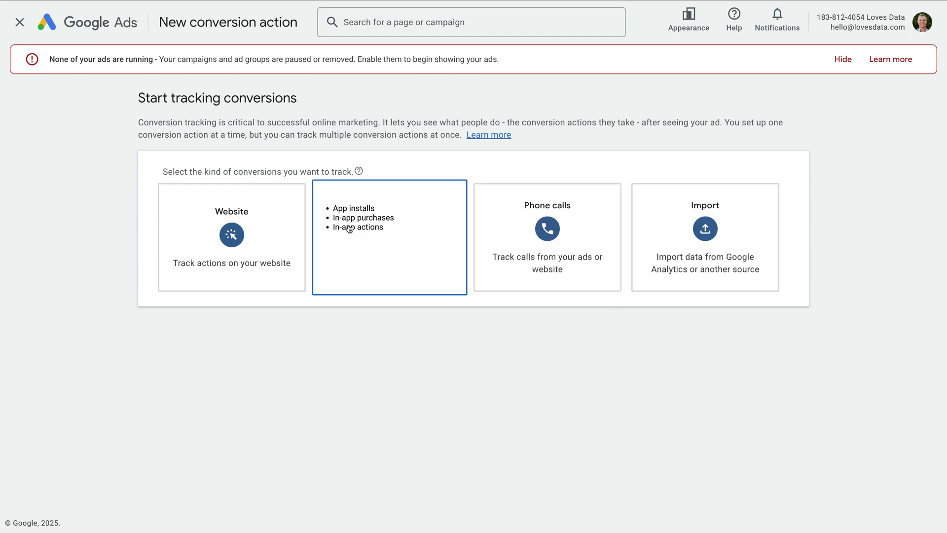
{"action": "left_click", "coordinate": [20, 23]}
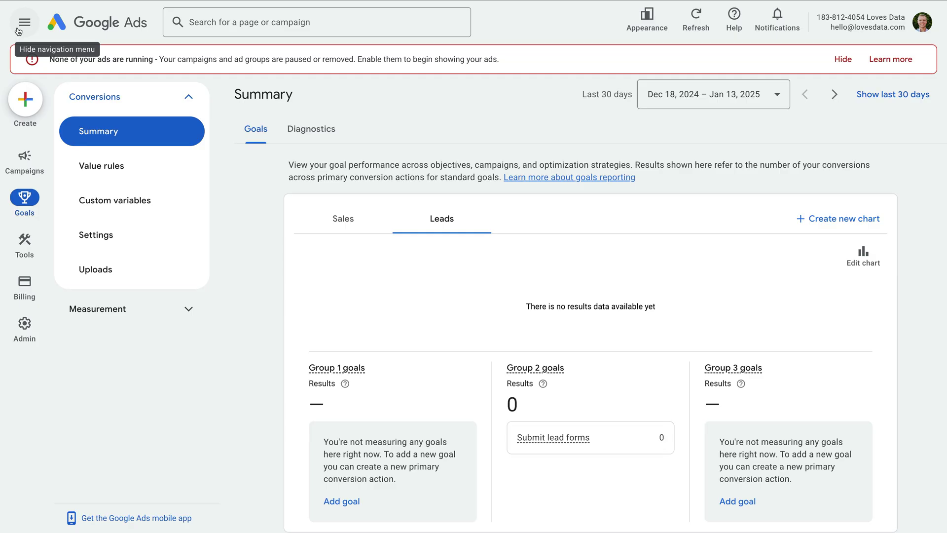
Open Campaigns > Campaigns and set Search | GA Glossary's status to Enabled
{"action": "left_click", "coordinate": [25, 163]}
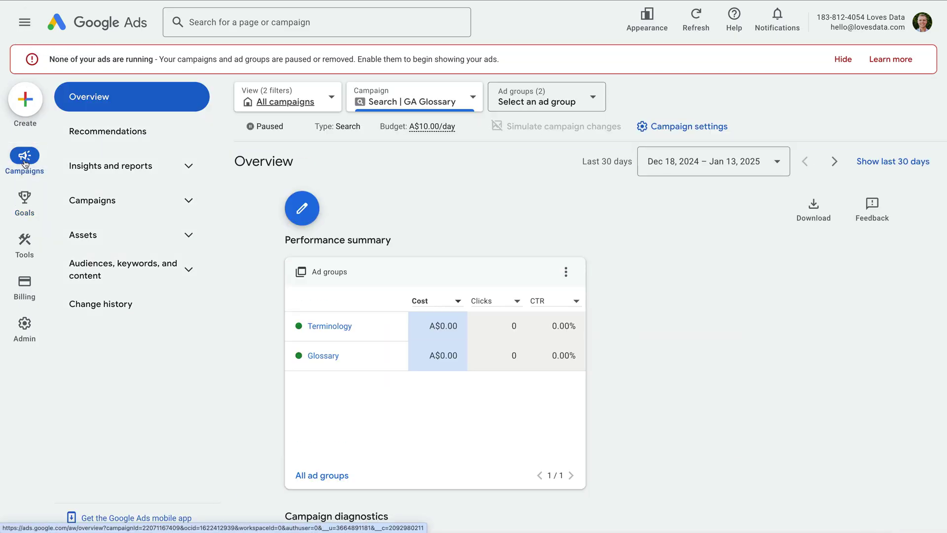
{"action": "left_click", "coordinate": [124, 200]}
{"action": "left_click", "coordinate": [146, 236]}
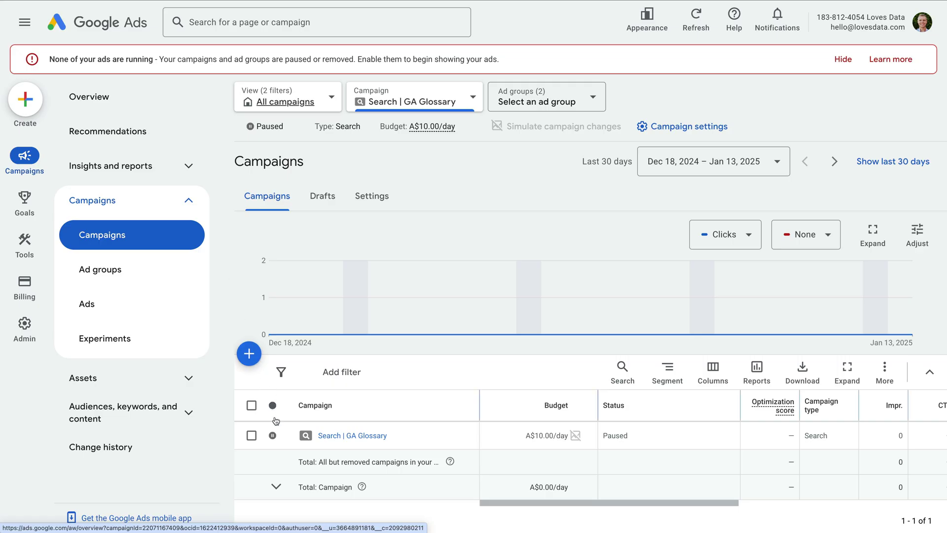
{"action": "left_click", "coordinate": [277, 435]}
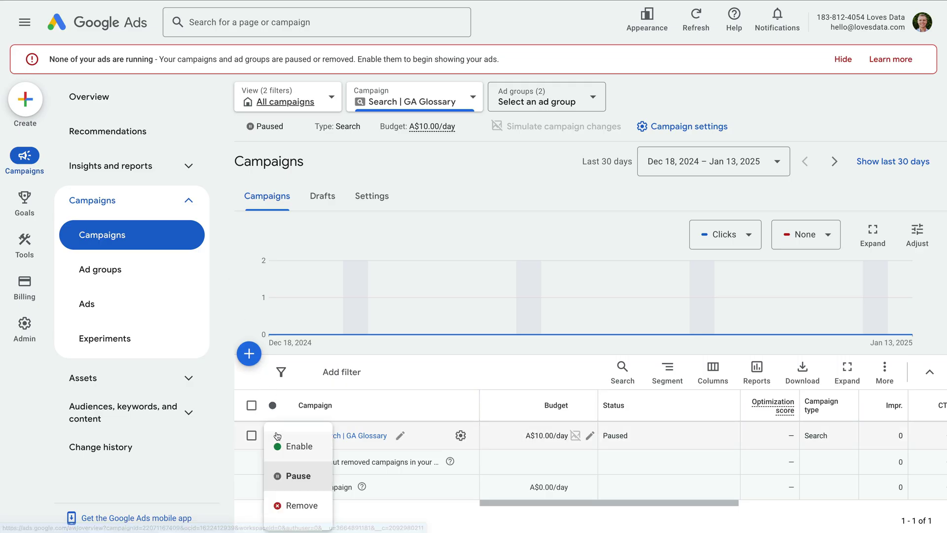
{"action": "left_click", "coordinate": [307, 447]}
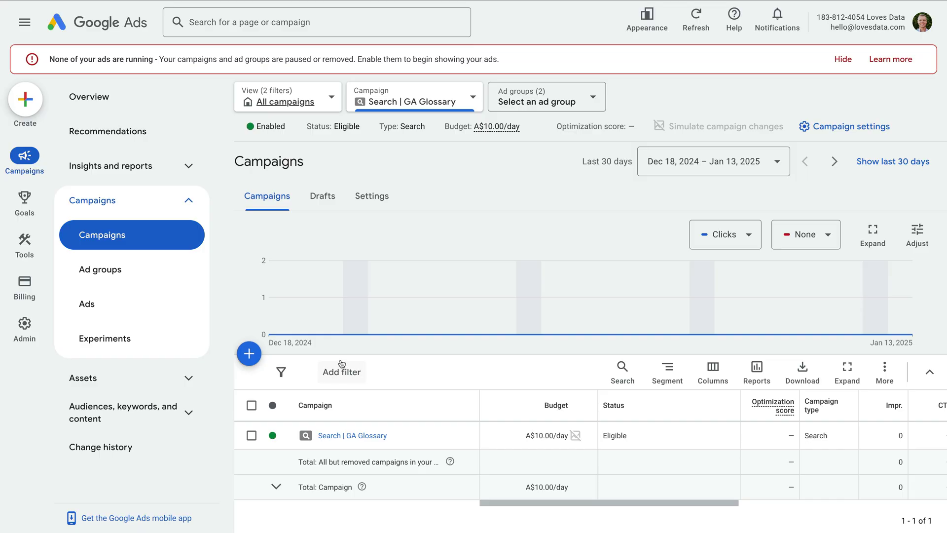
Confirm both responsive search ads are Eligible in the Ads table, then go to Keyword Planner
{"action": "left_click", "coordinate": [156, 306]}
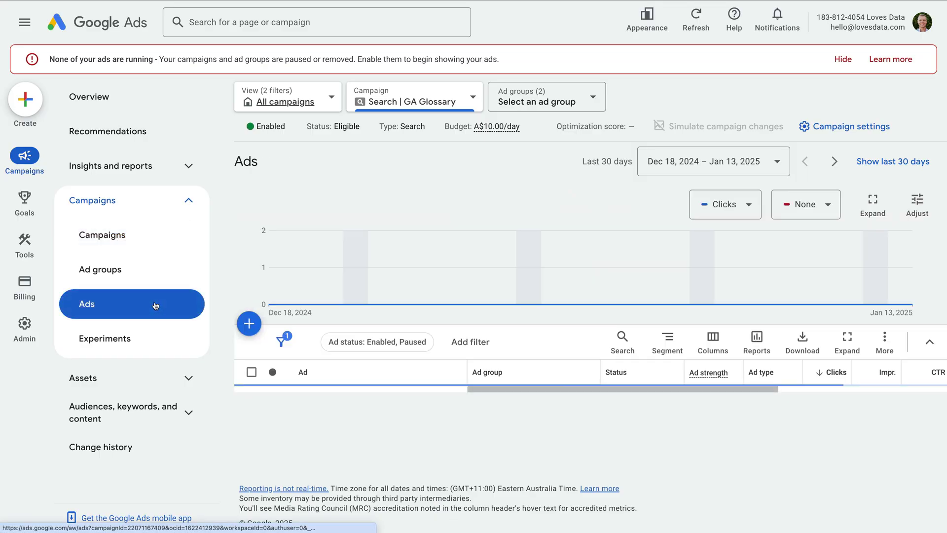
{"action": "scroll", "coordinate": [478, 365], "scroll_direction": "down", "scroll_amount": 2}
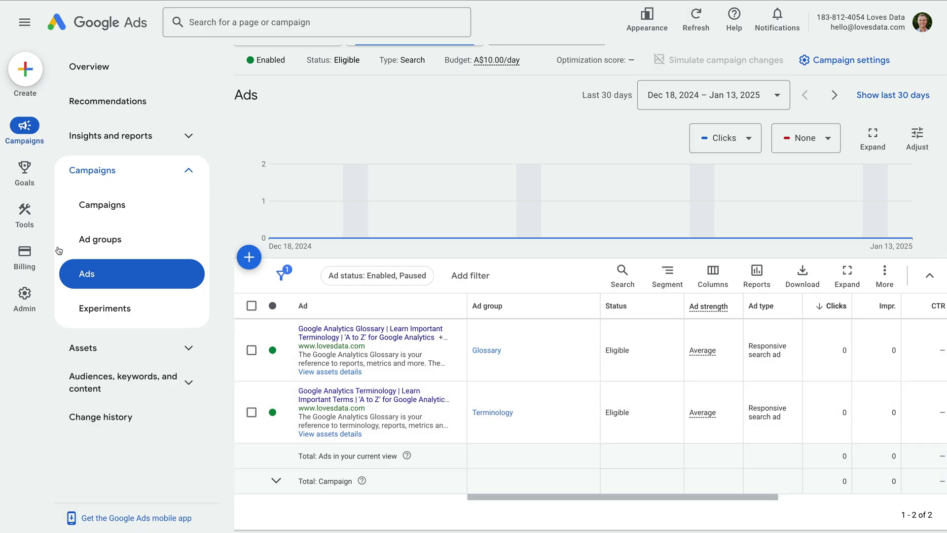
{"action": "left_click", "coordinate": [41, 224]}
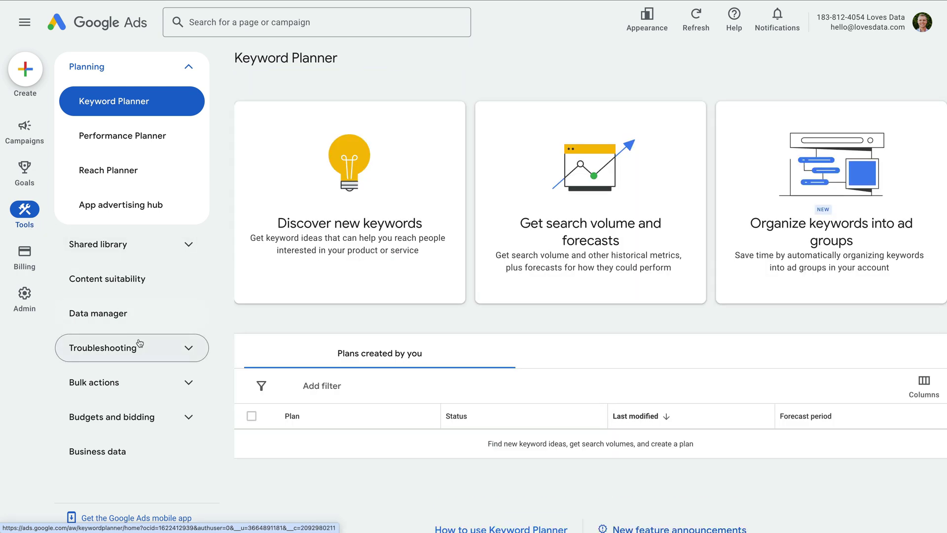
Run Ad preview and diagnosis for the search term 'ga4 glossary' and see the ad isn't showing
{"action": "left_click", "coordinate": [142, 347]}
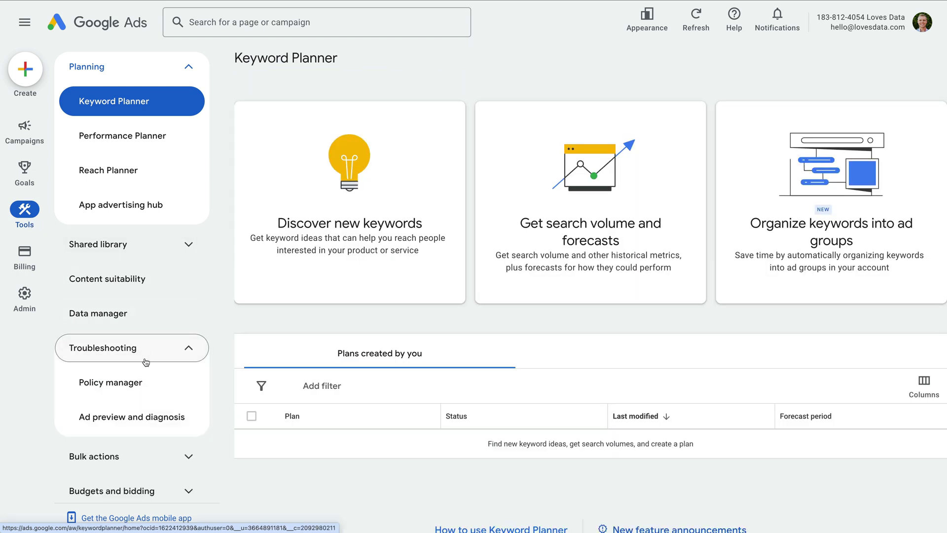
{"action": "left_click", "coordinate": [154, 422]}
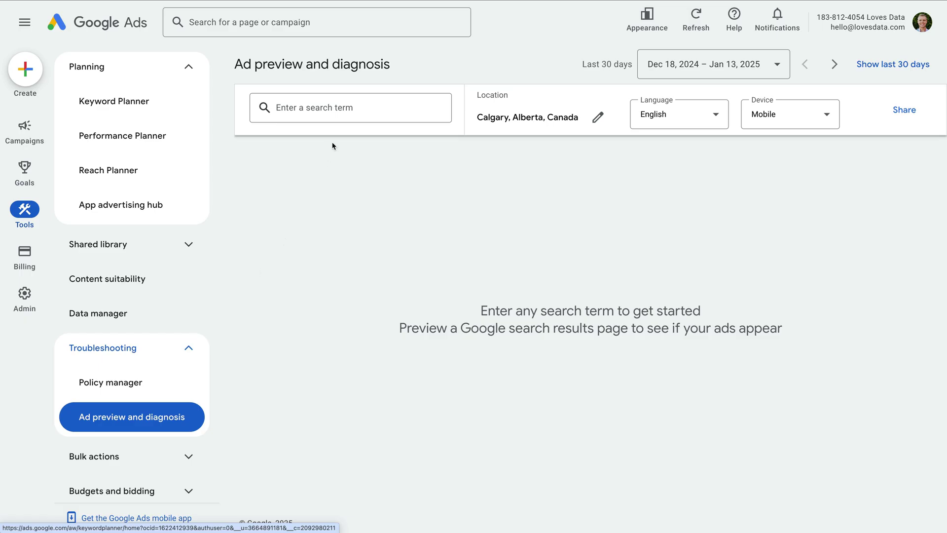
{"action": "left_click", "coordinate": [363, 102]}
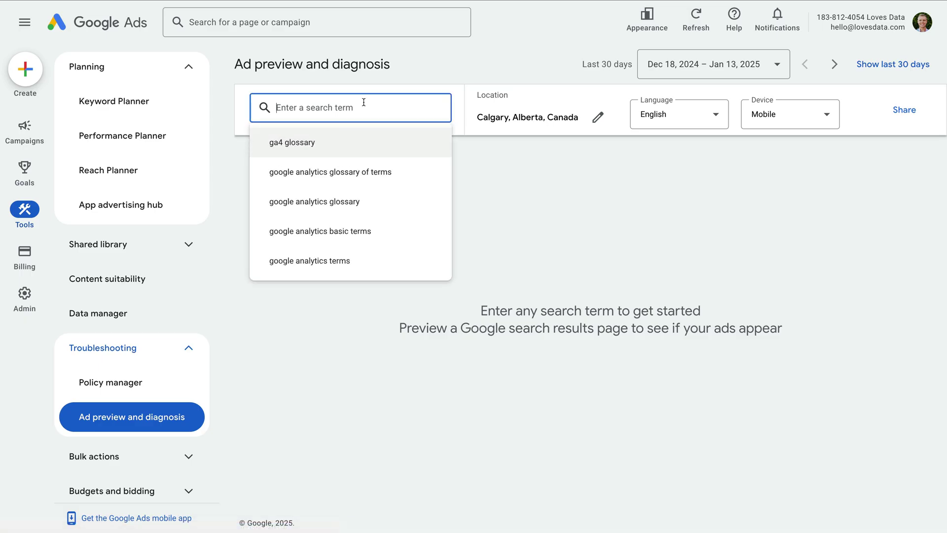
{"action": "left_click", "coordinate": [312, 143]}
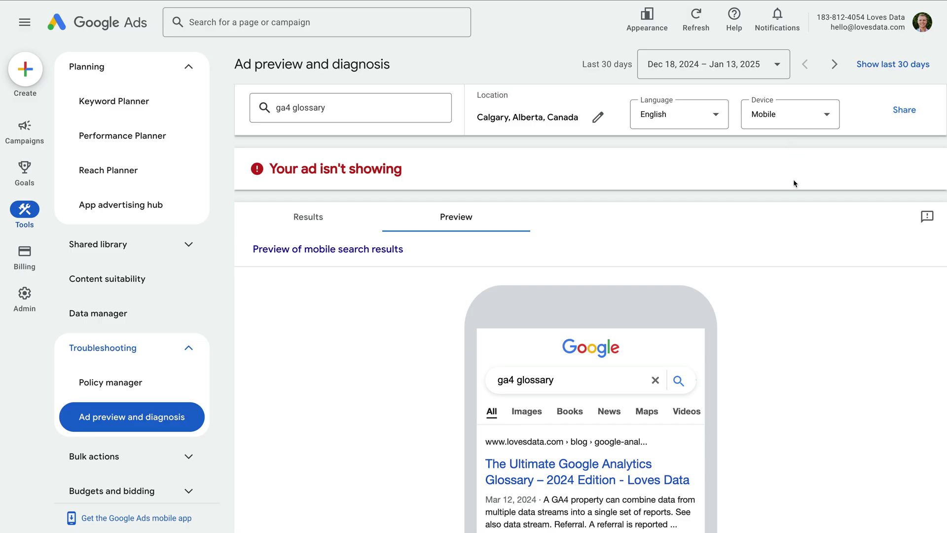
{"action": "scroll", "coordinate": [794, 183], "scroll_direction": "down", "scroll_amount": 4}
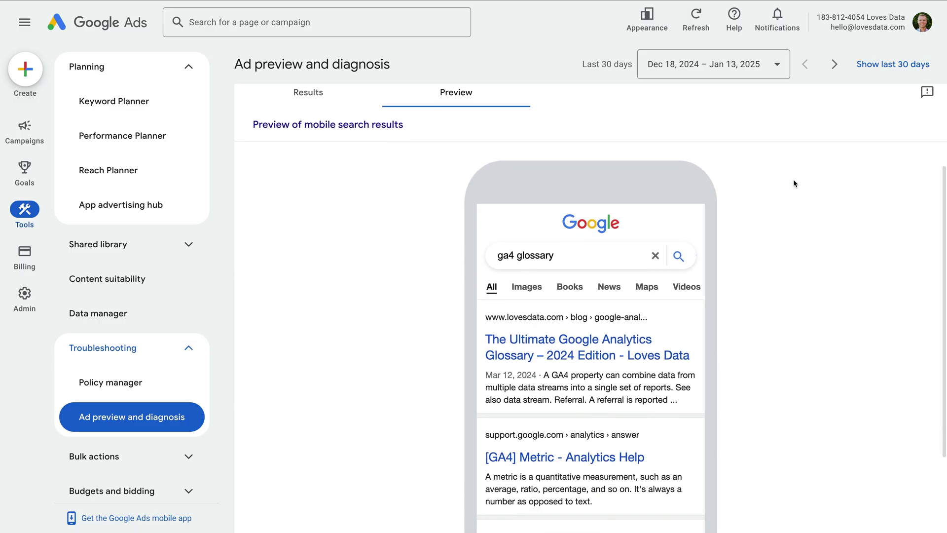
{"action": "scroll", "coordinate": [794, 183], "scroll_direction": "down", "scroll_amount": 1}
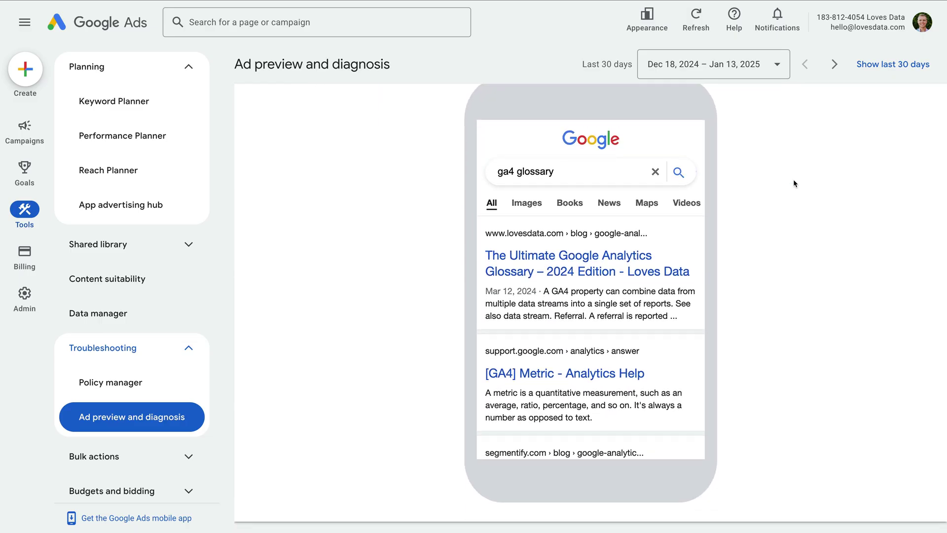